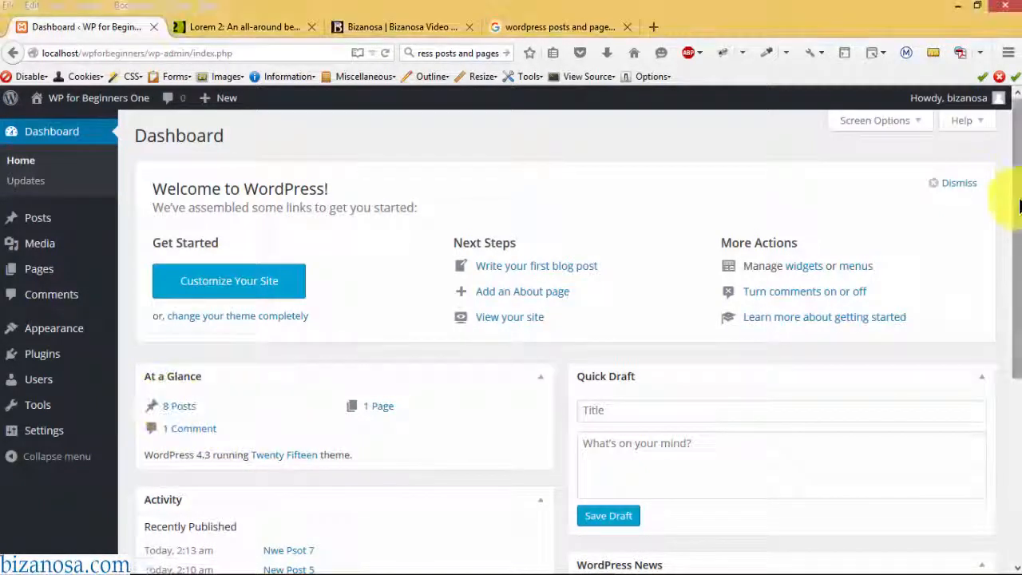
drag(1016, 201, 1008, 427)
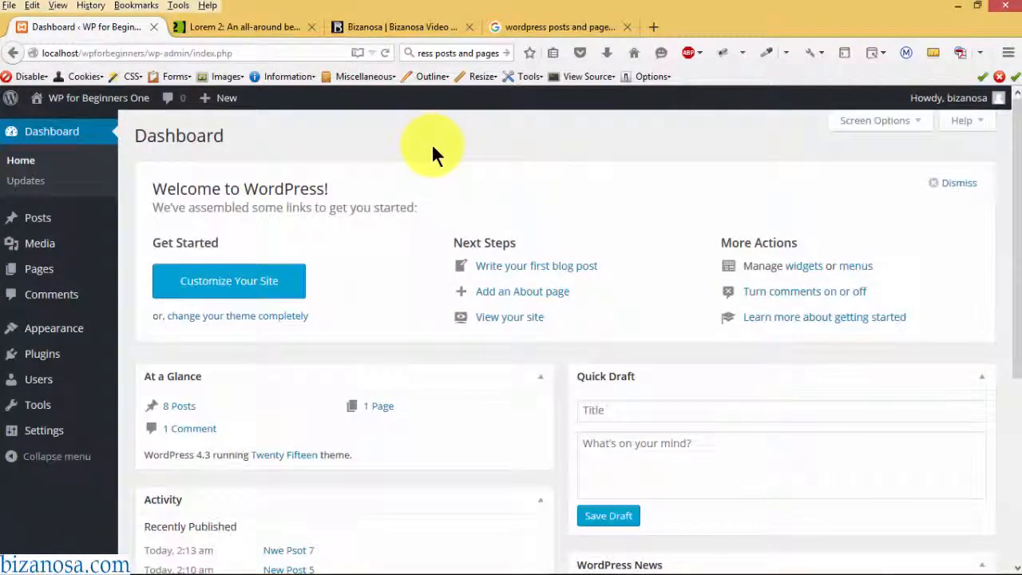
mouse_move(31, 218)
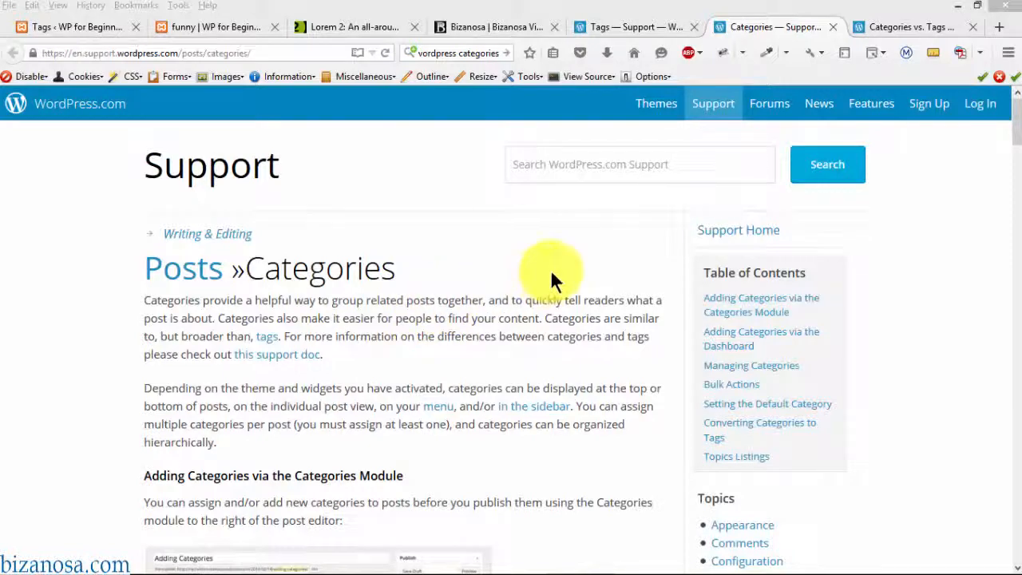
Open the Categories vs. Tags support article and read how categories differ from tags
click(900, 25)
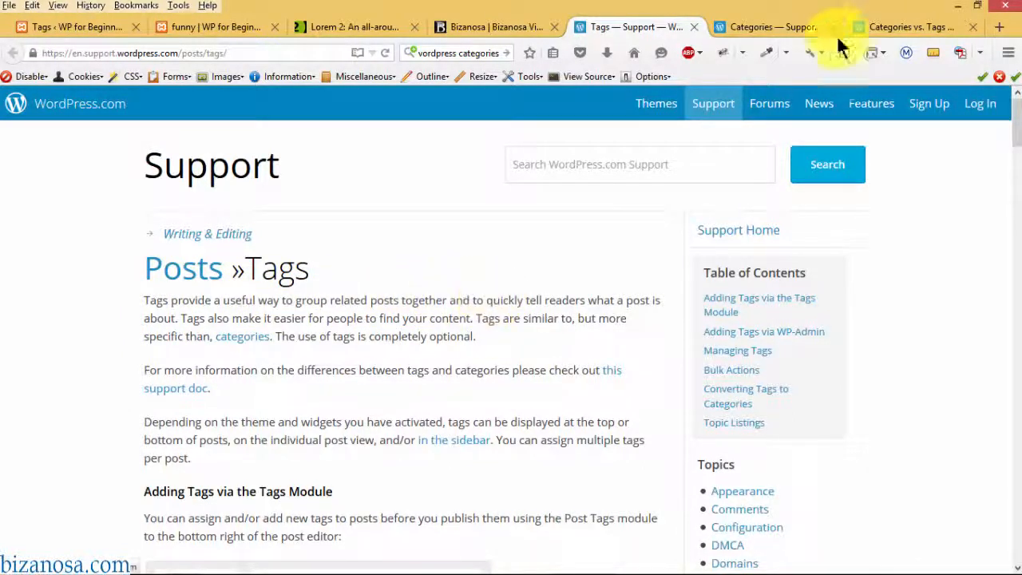
click(895, 29)
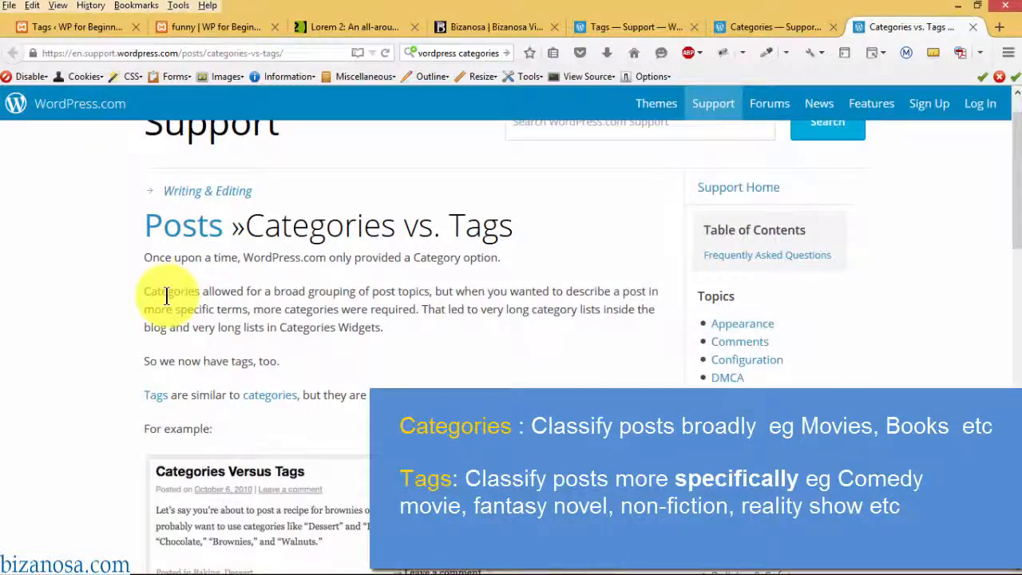
scroll(1015, 229, down, 3)
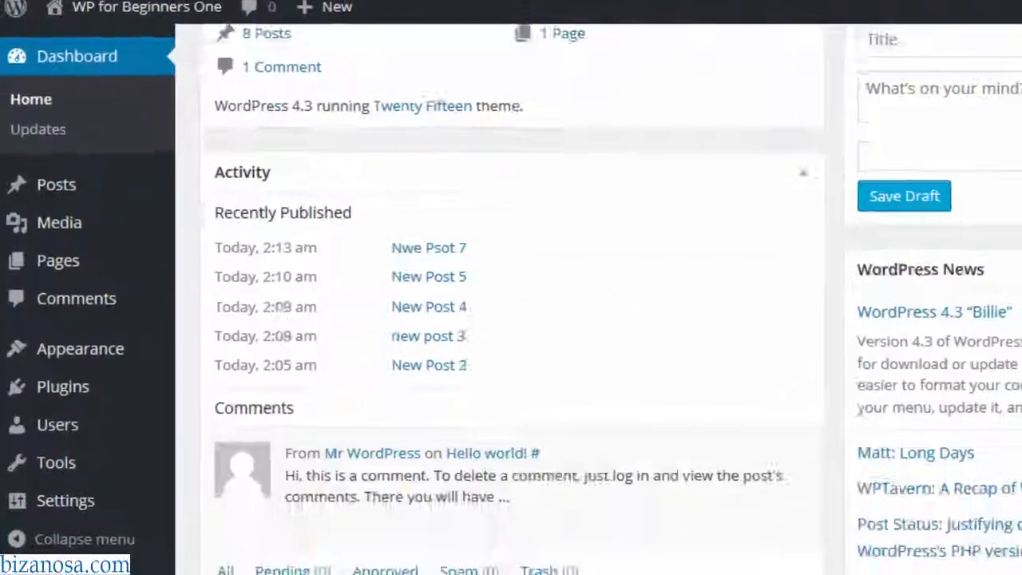
Open the list of all posts and review the categories and tags assigned to each post
mouse_move(217, 204)
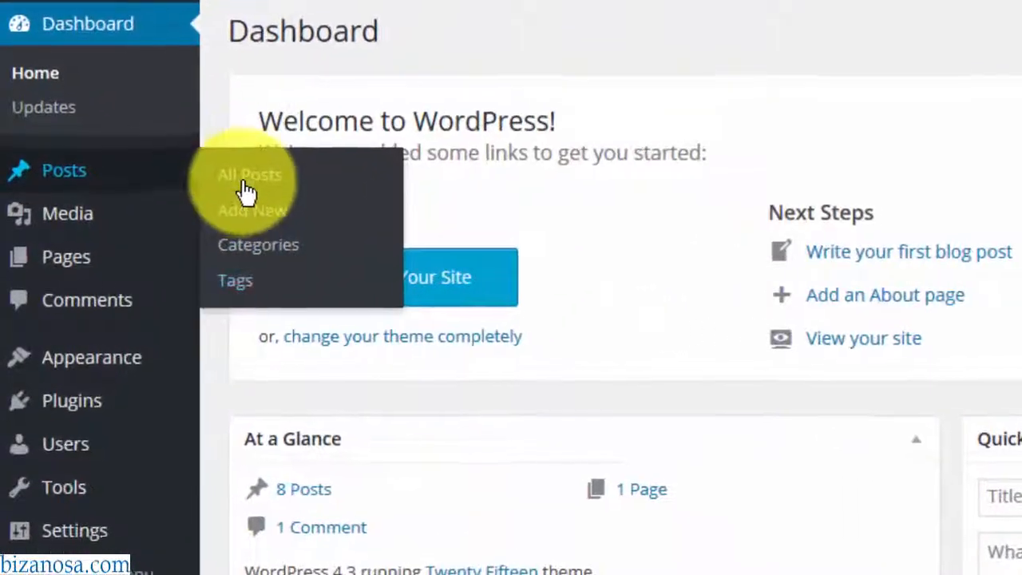
click(247, 177)
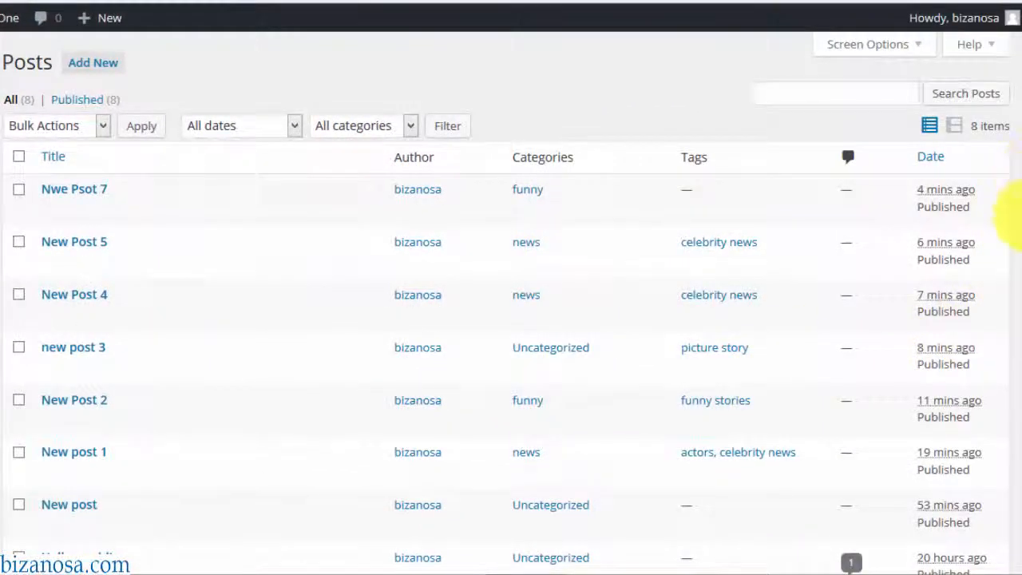
scroll(1019, 380, down, 3)
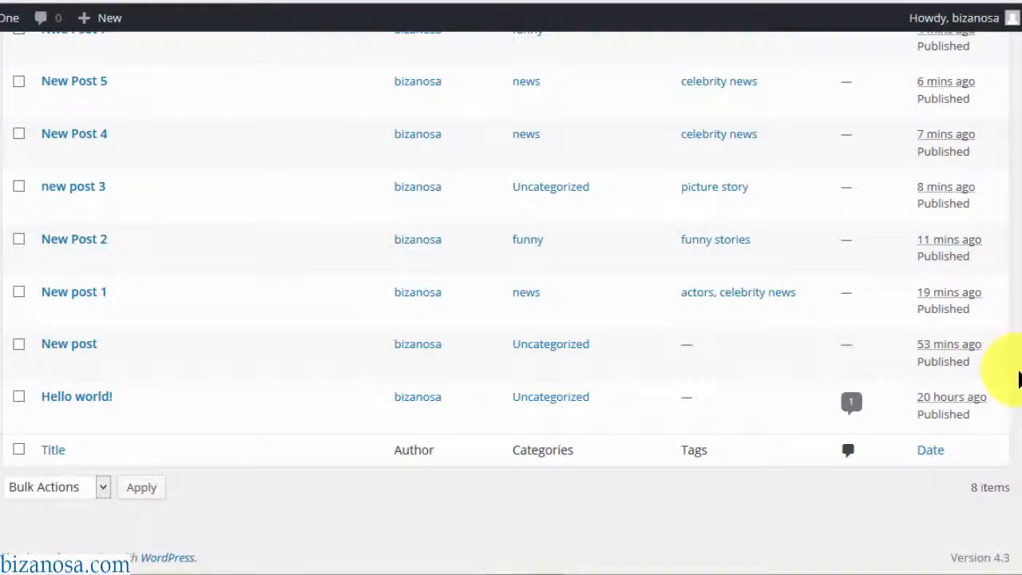
scroll(1013, 208, up, 3)
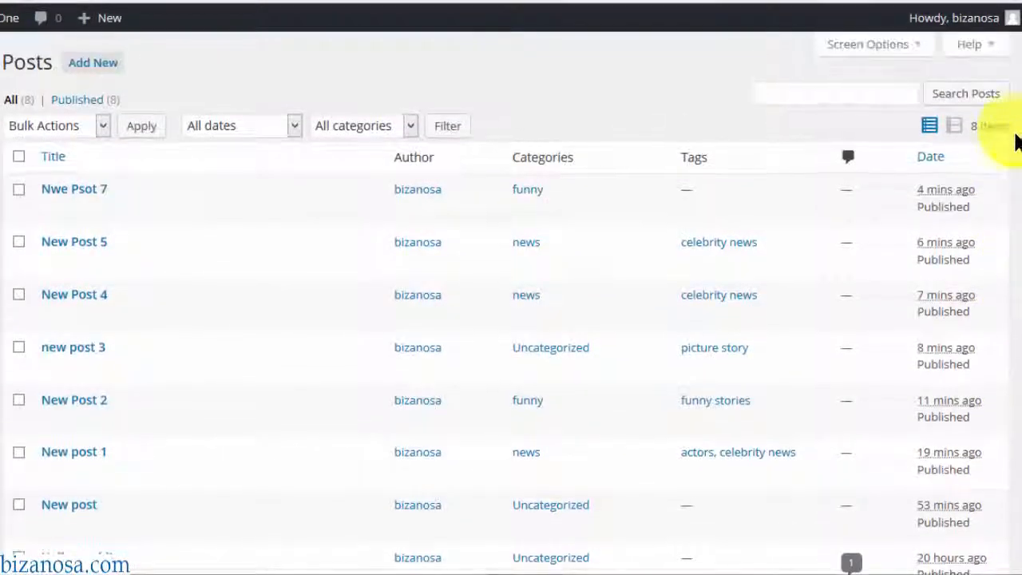
scroll(1002, 415, down, 3)
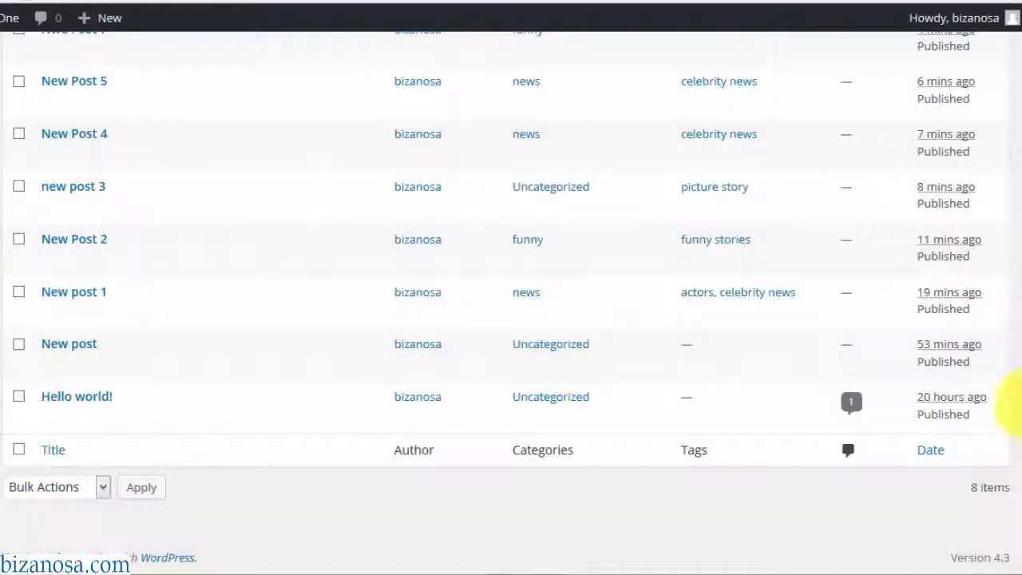
scroll(1013, 159, up, 3)
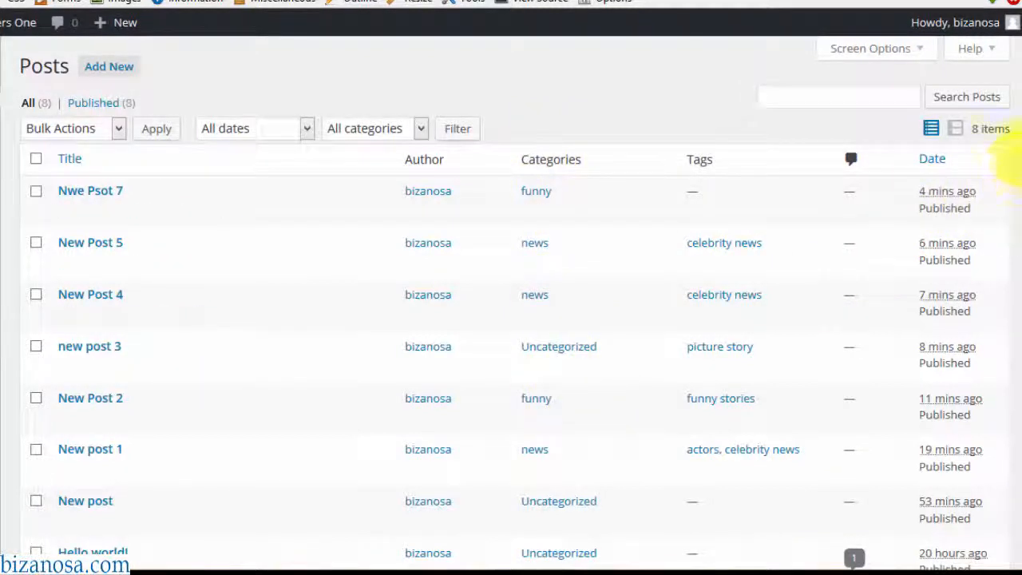
scroll(1007, 207, down, 2)
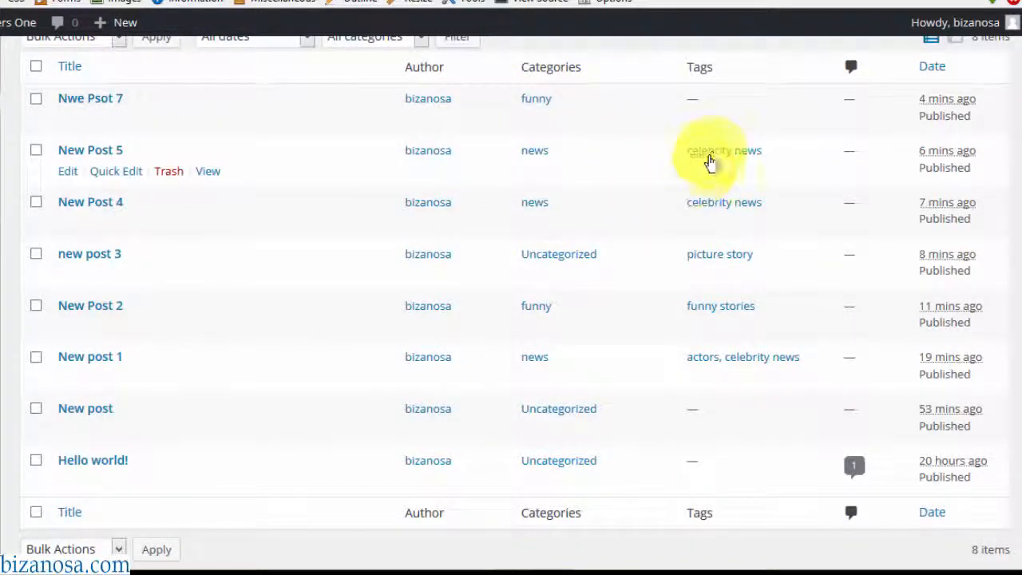
scroll(742, 200, up, 2)
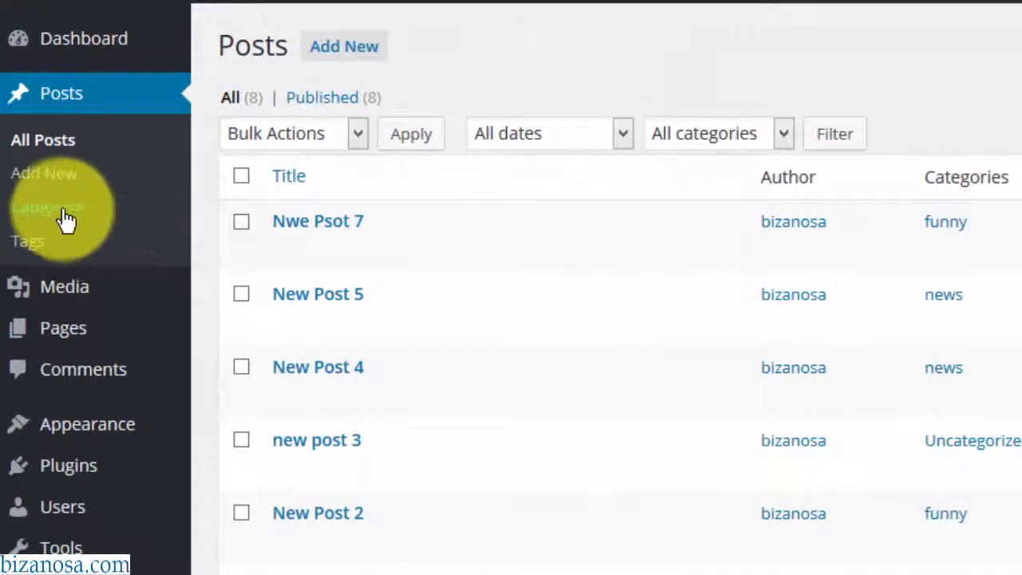
Open the Uncategorized category for editing and change its name to "hanging posts"
click(39, 204)
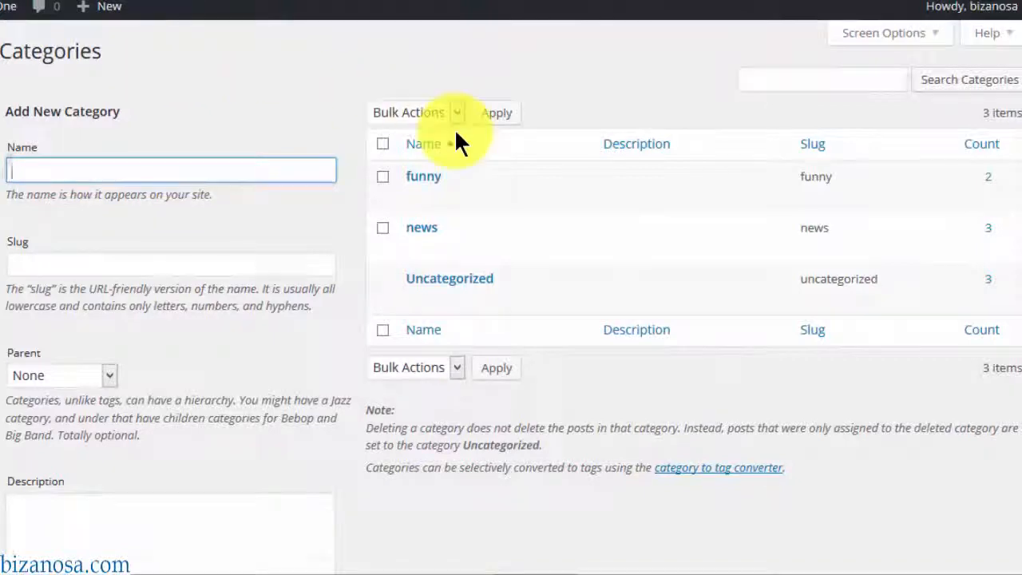
mouse_move(471, 192)
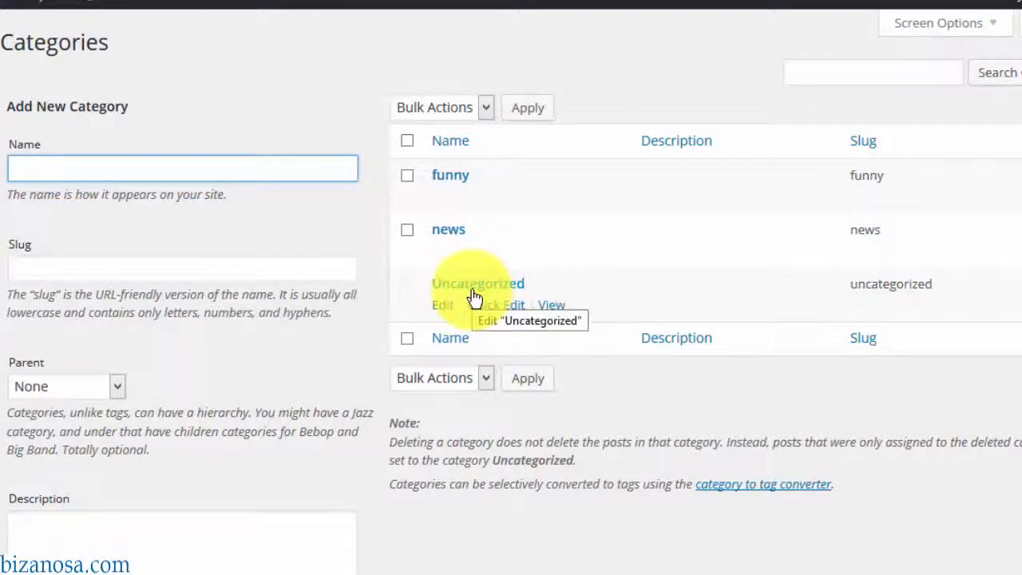
click(443, 308)
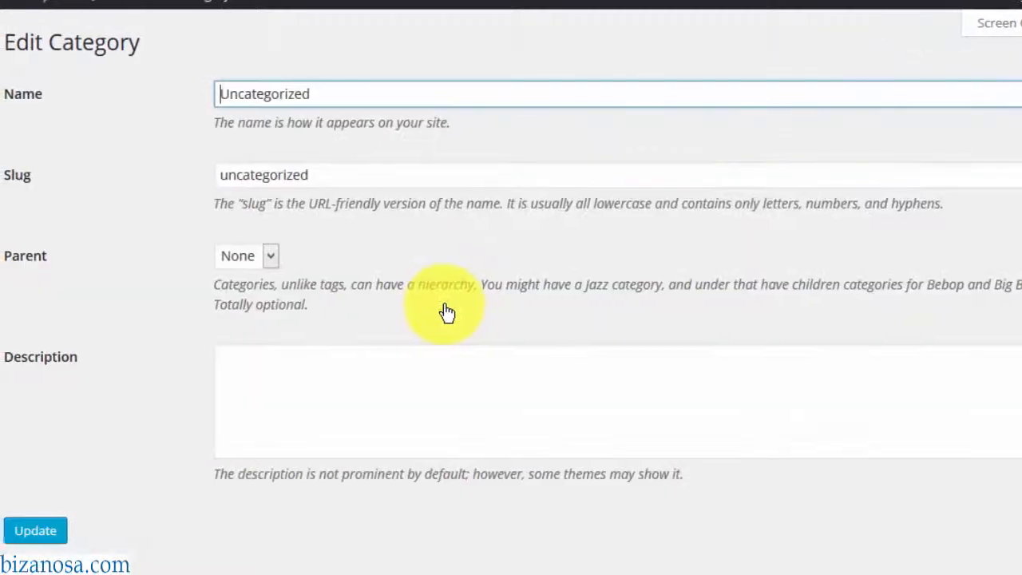
drag(355, 96, 104, 24)
text(hanging posts)
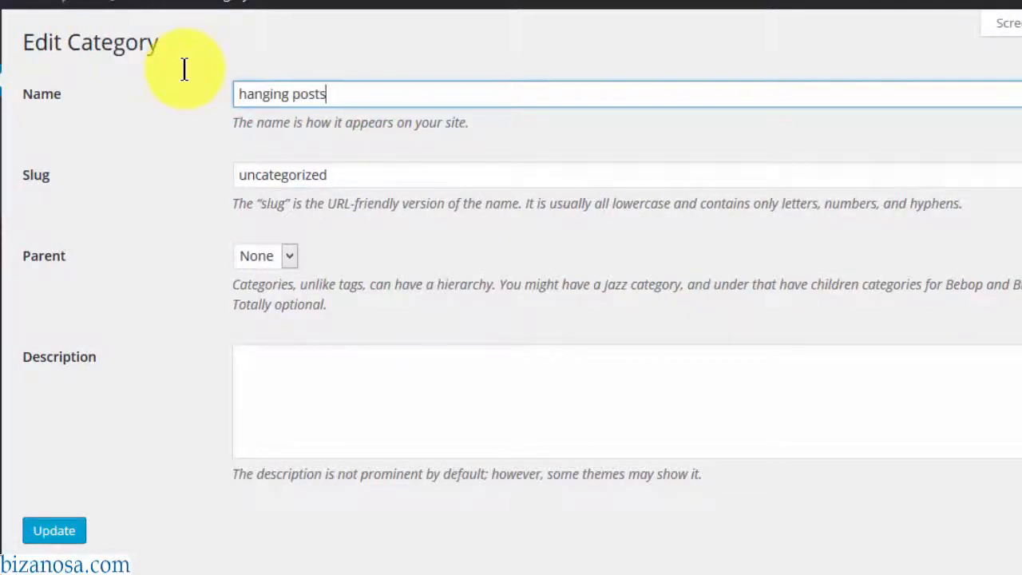
Set the category's slug to "hanging", leave its parent as None and save the update
click(341, 174)
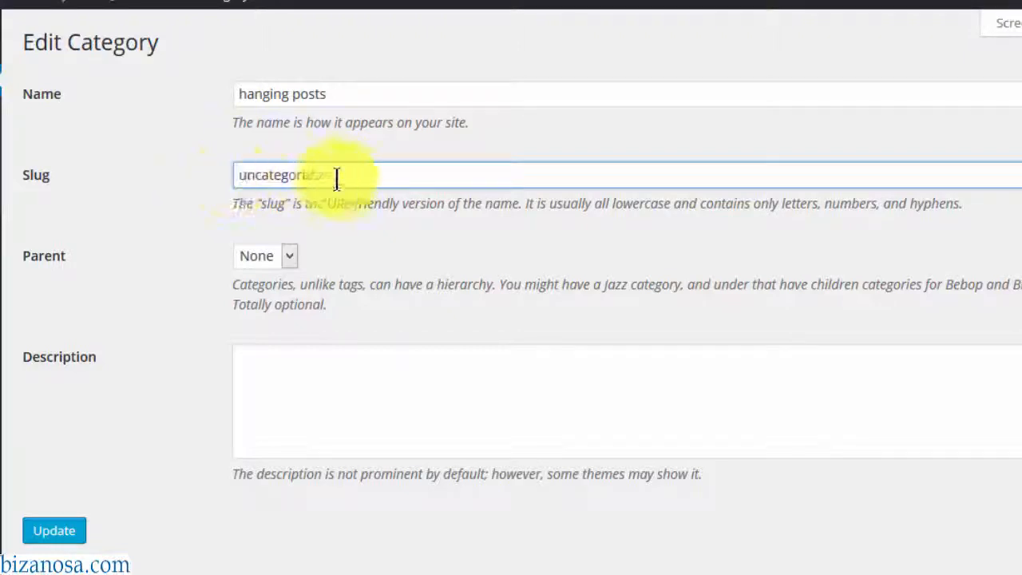
drag(333, 174, 137, 174)
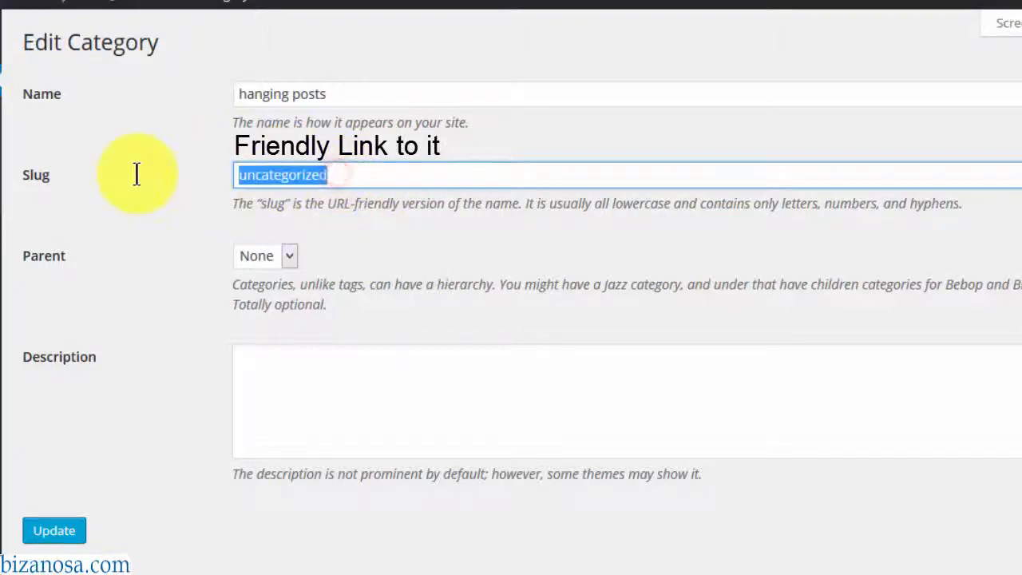
text(hanging)
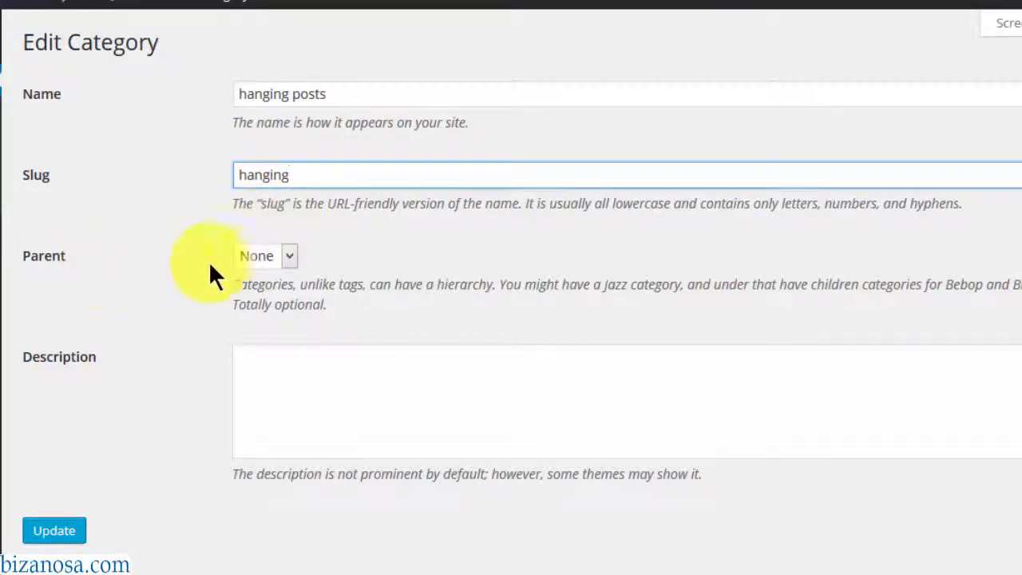
click(287, 258)
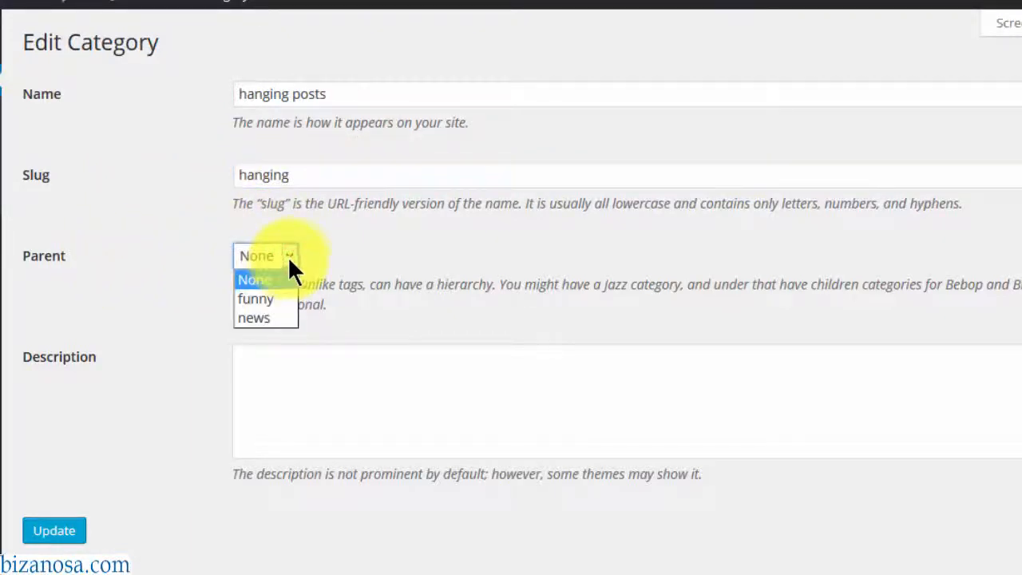
click(343, 238)
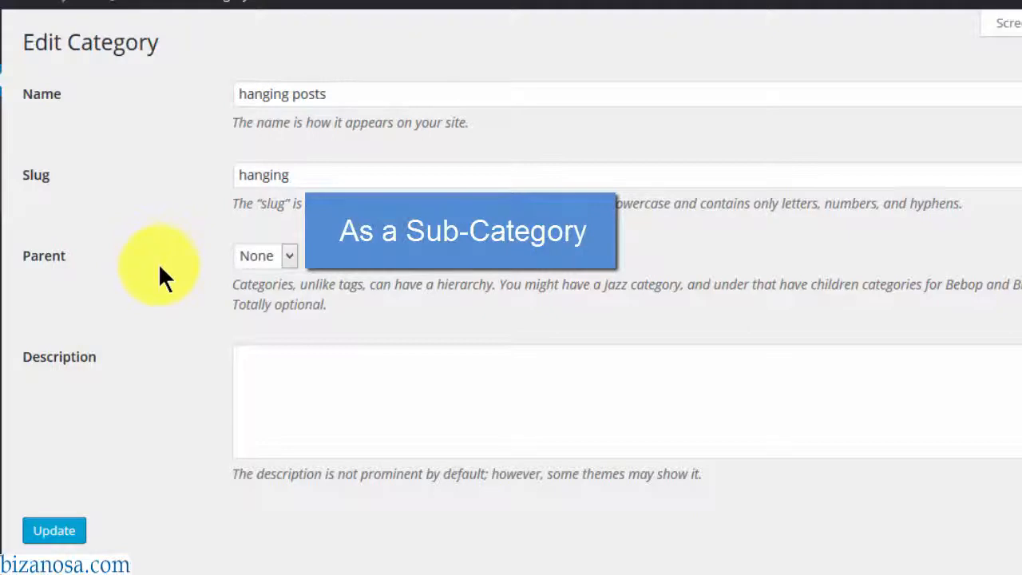
click(46, 532)
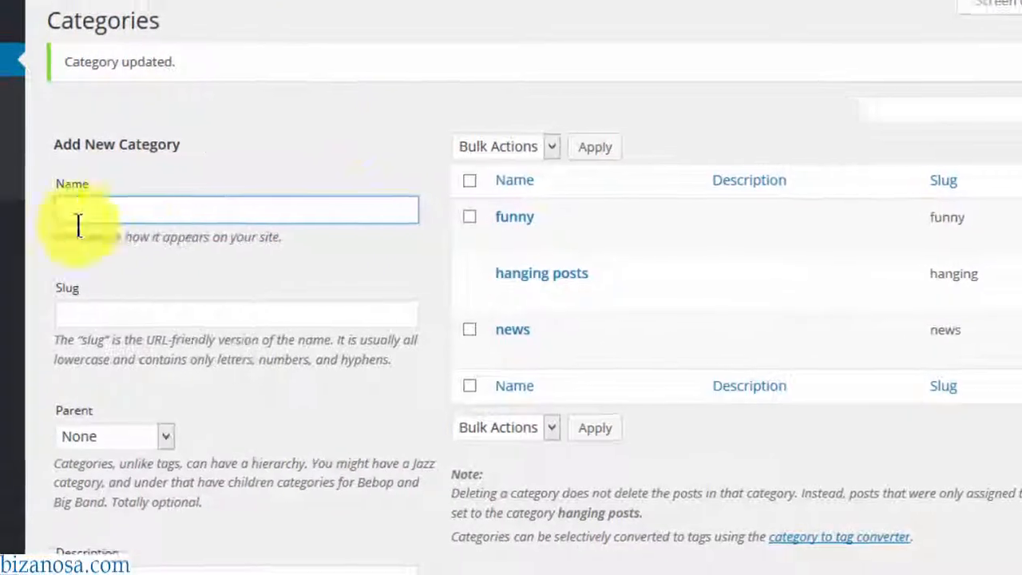
Add a new category named "celebrity" with the slug "celeb", no parent and an empty description
click(81, 212)
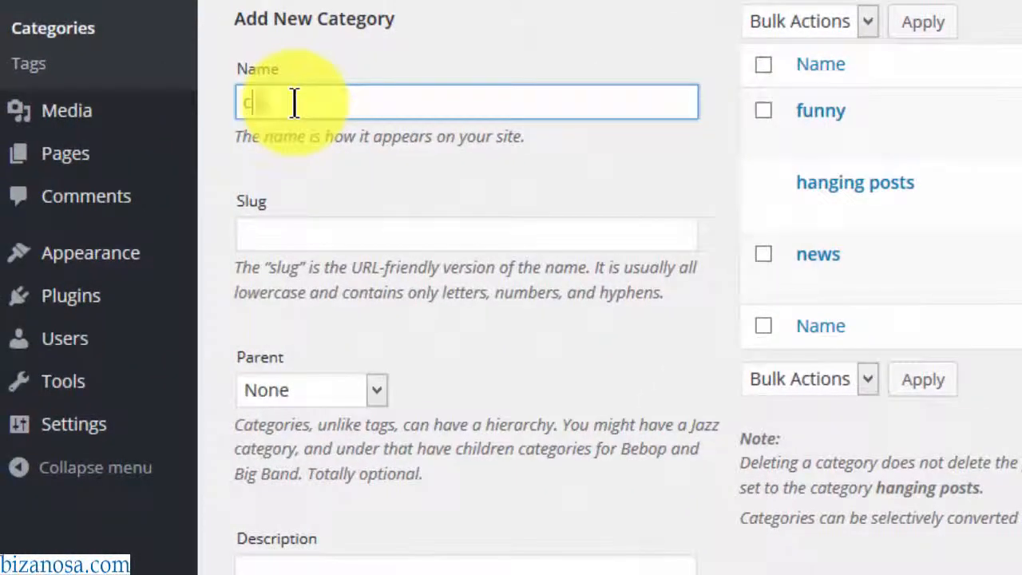
text(celebrity)
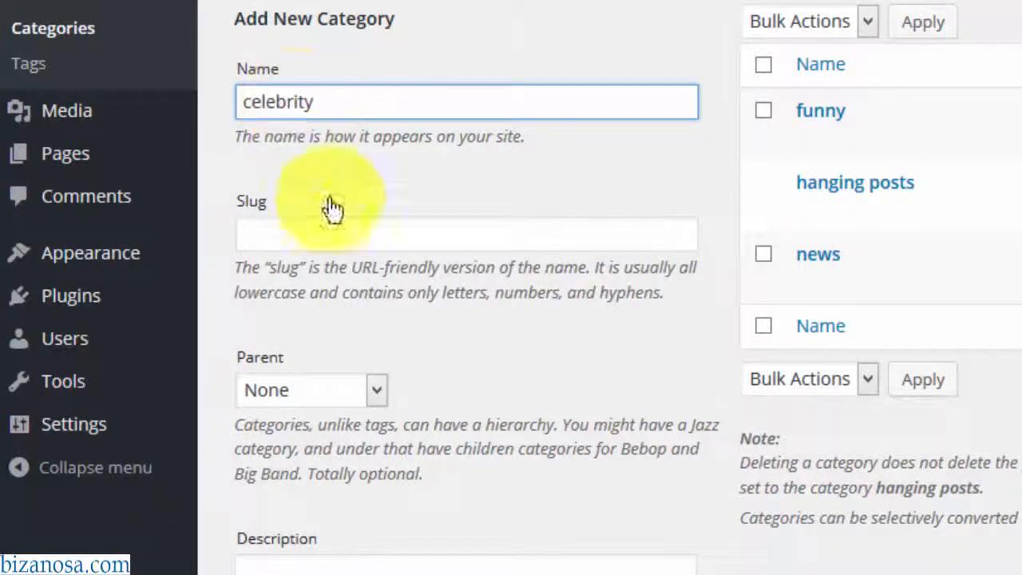
click(315, 243)
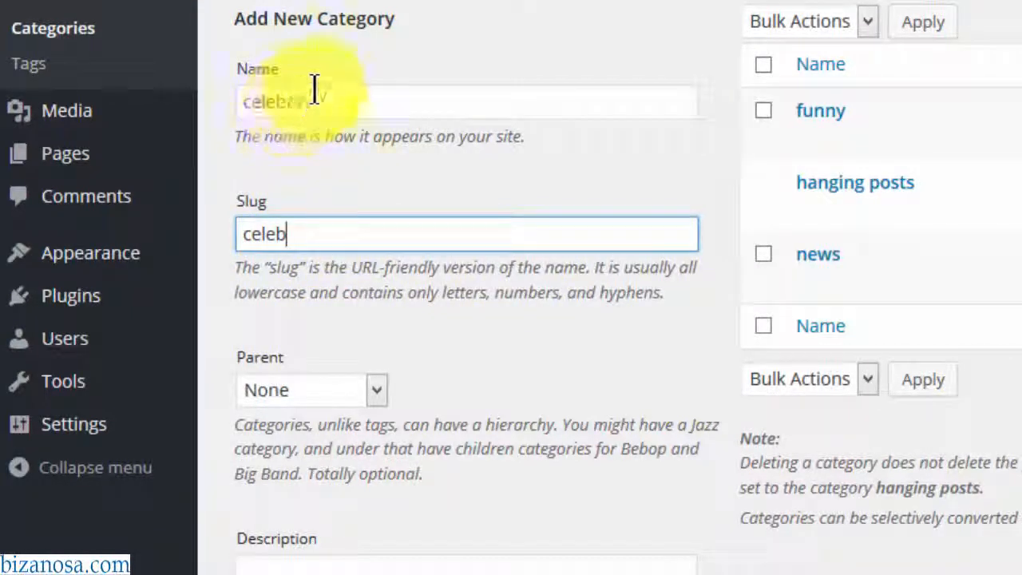
mouse_move(179, 132)
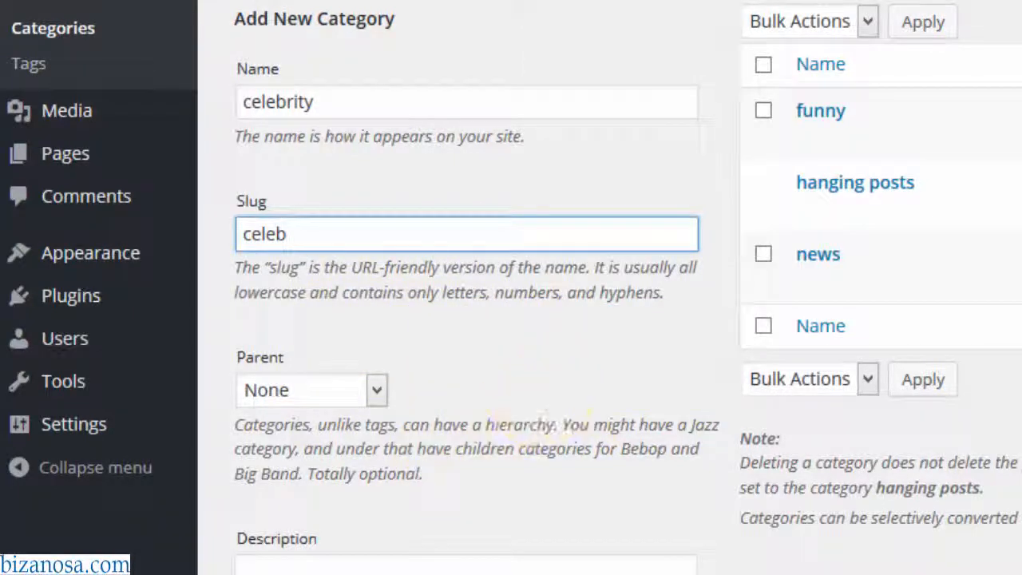
scroll(467, 319, down, 5)
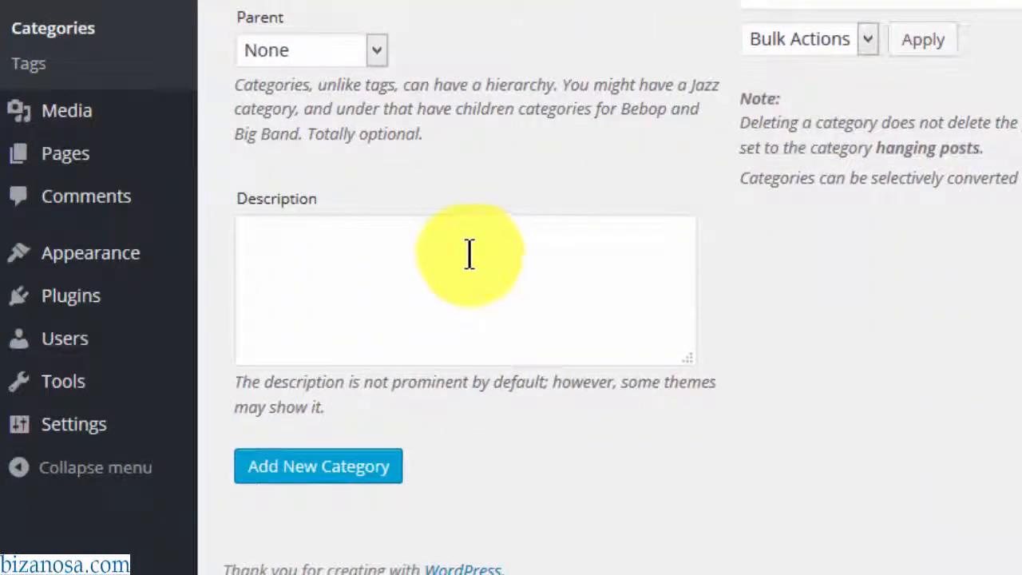
click(469, 256)
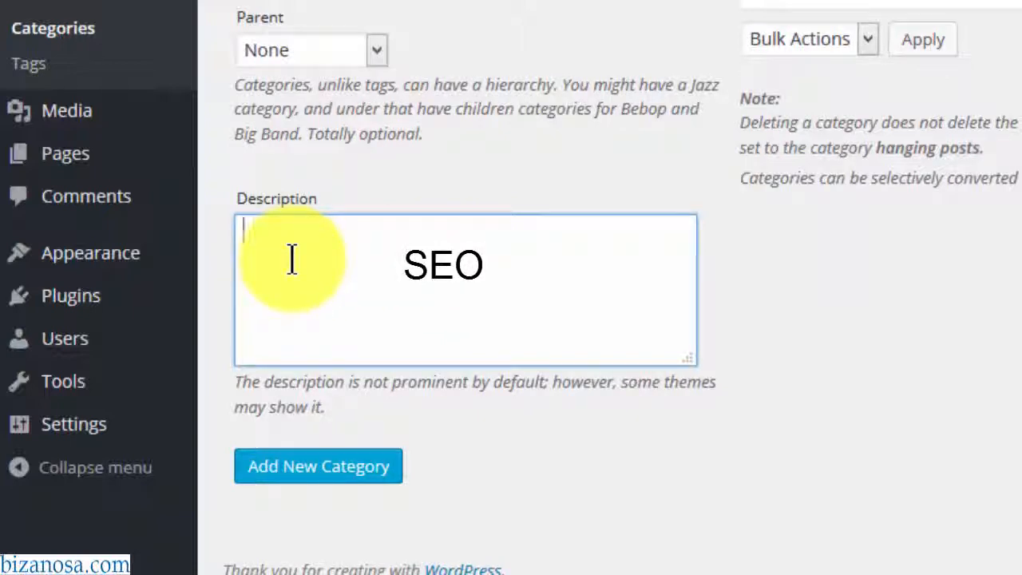
click(305, 482)
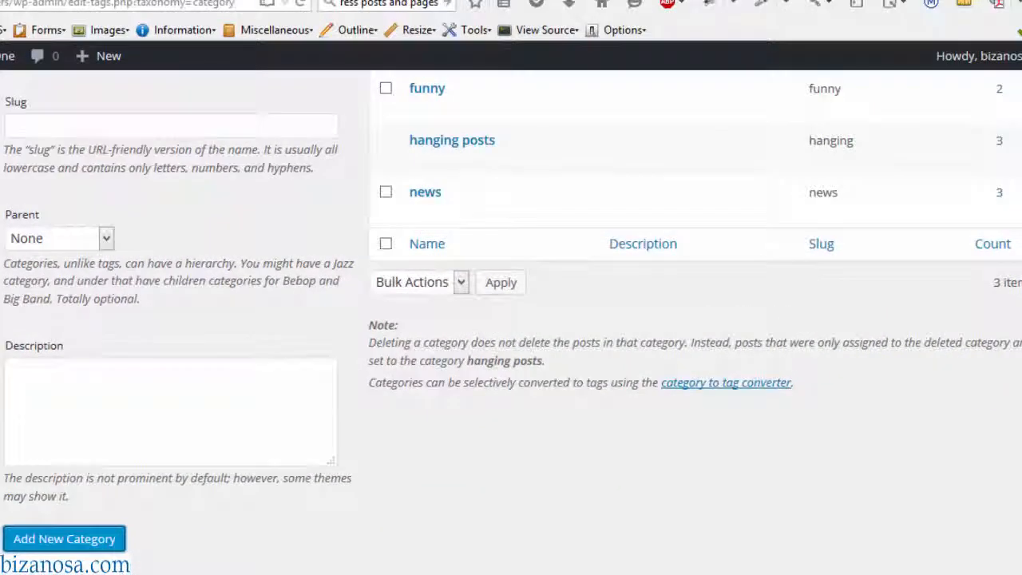
View the funny category's archive page on the site and return to the category list
scroll(511, 304, up, 3)
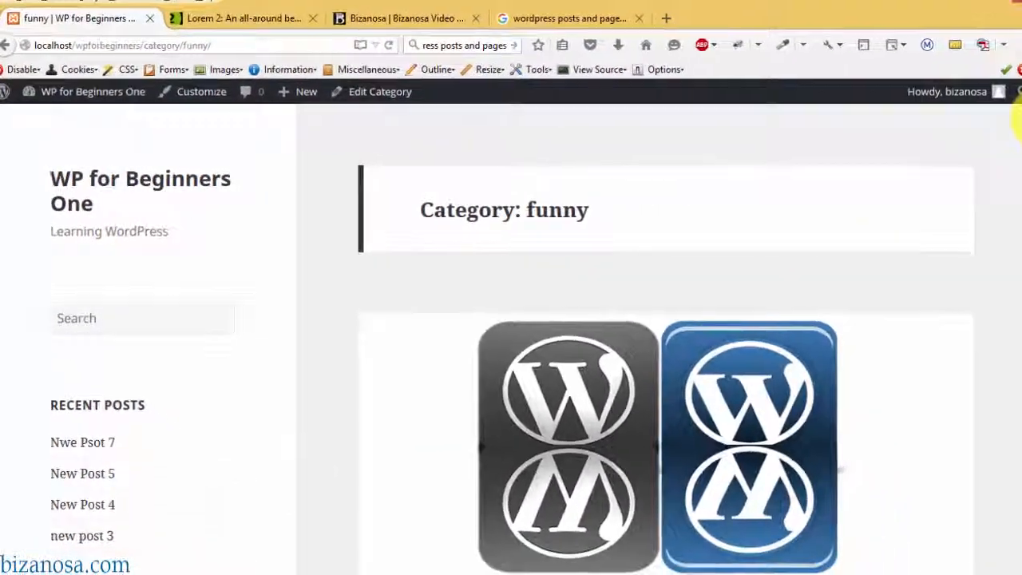
drag(1015, 136, 513, 107)
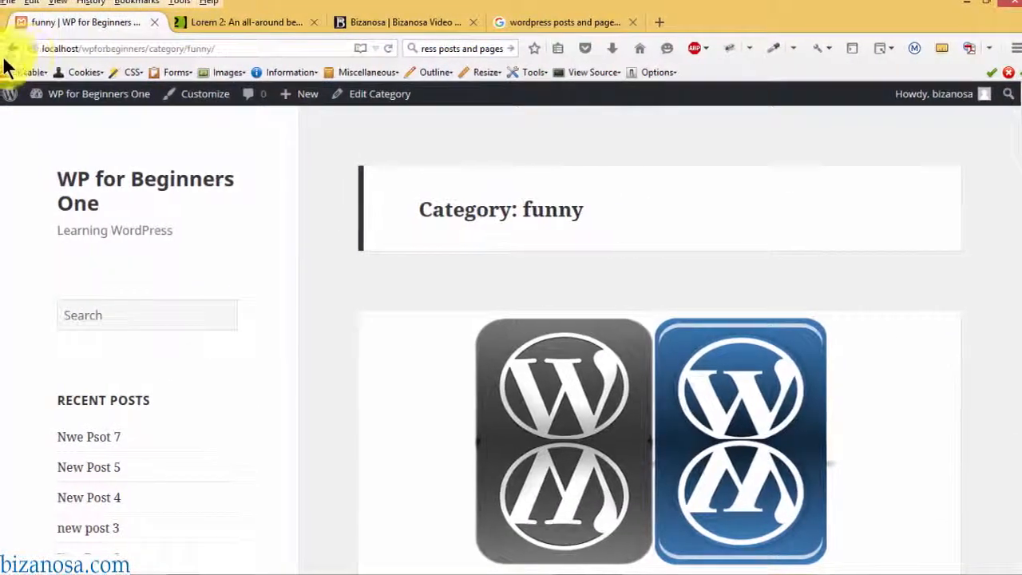
click(7, 48)
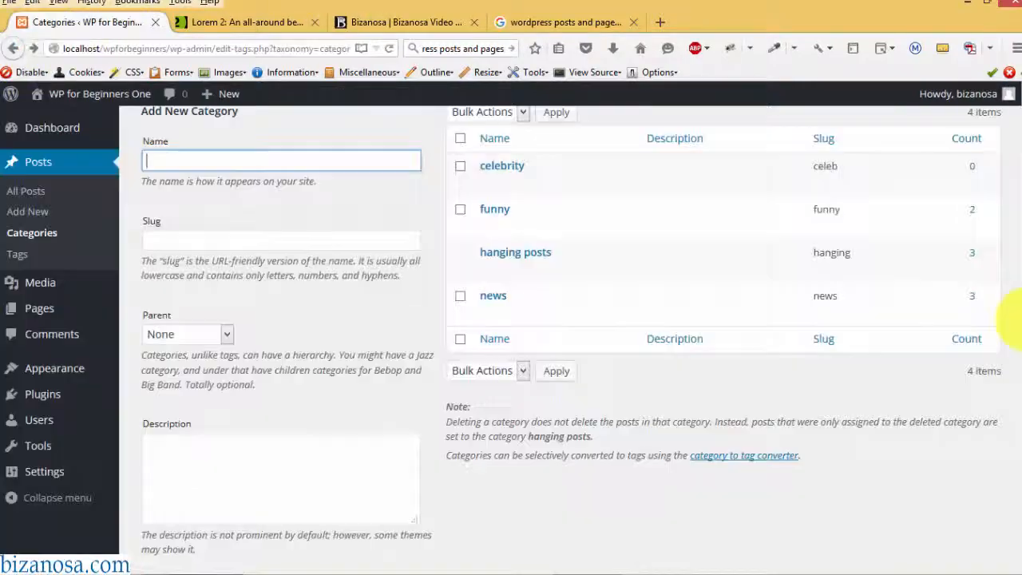
Try to delete the celebrity category from the category list
drag(1017, 320, 1015, 269)
mouse_move(435, 221)
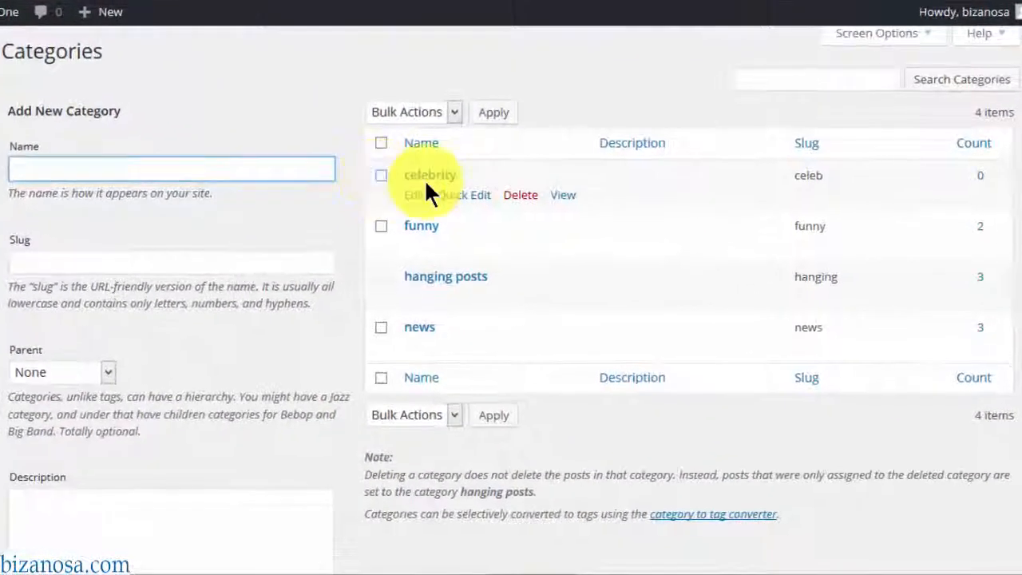
click(523, 196)
click(541, 246)
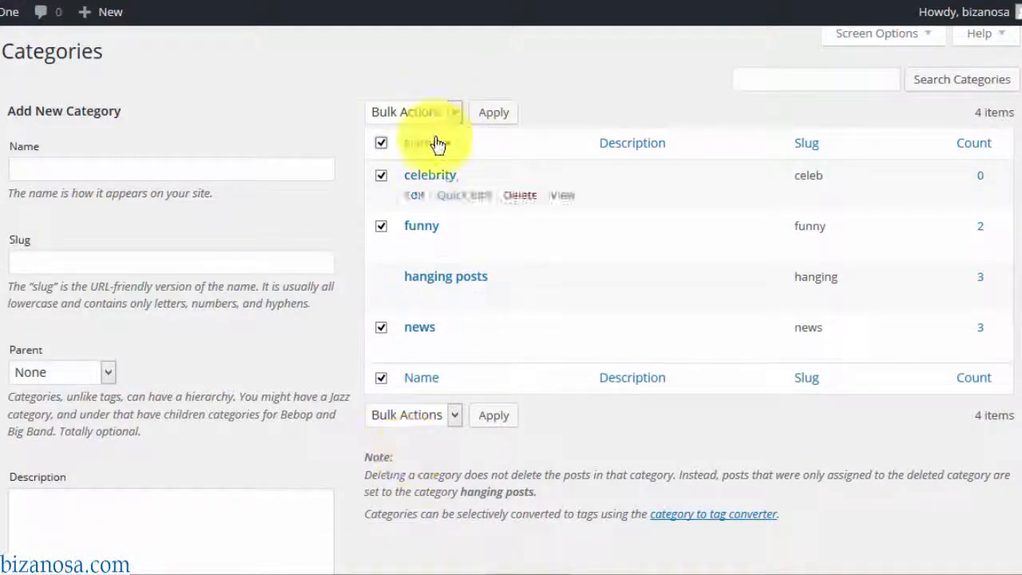
Clear the selection of all categories, select only celebrity and news, and choose the Delete bulk action
click(381, 145)
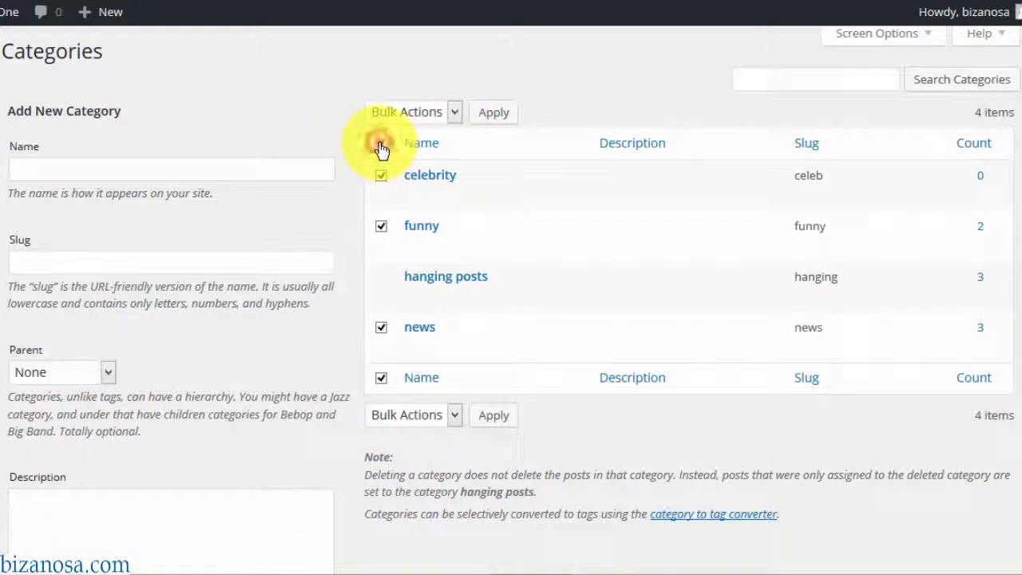
click(381, 144)
click(381, 175)
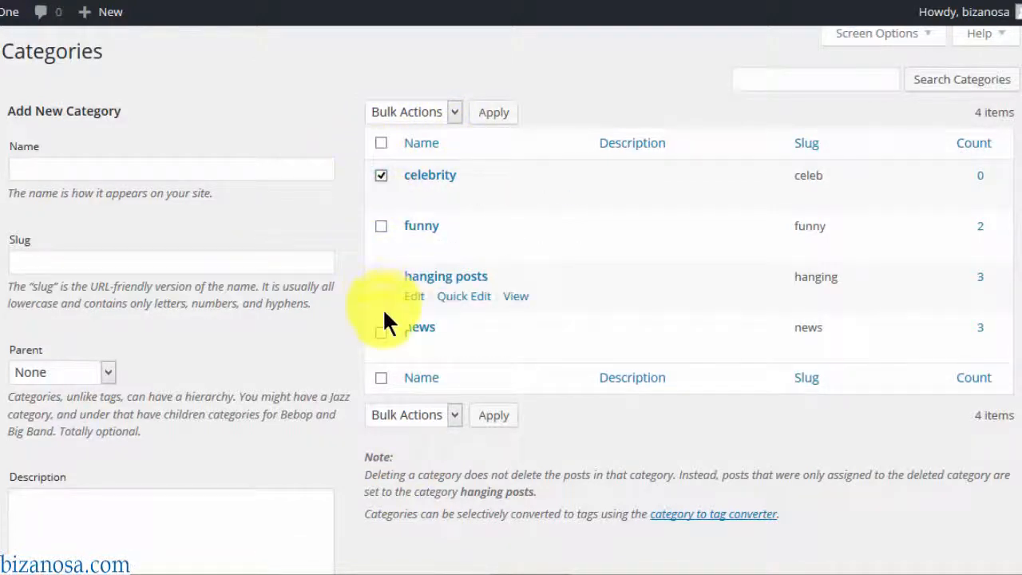
click(381, 328)
click(453, 111)
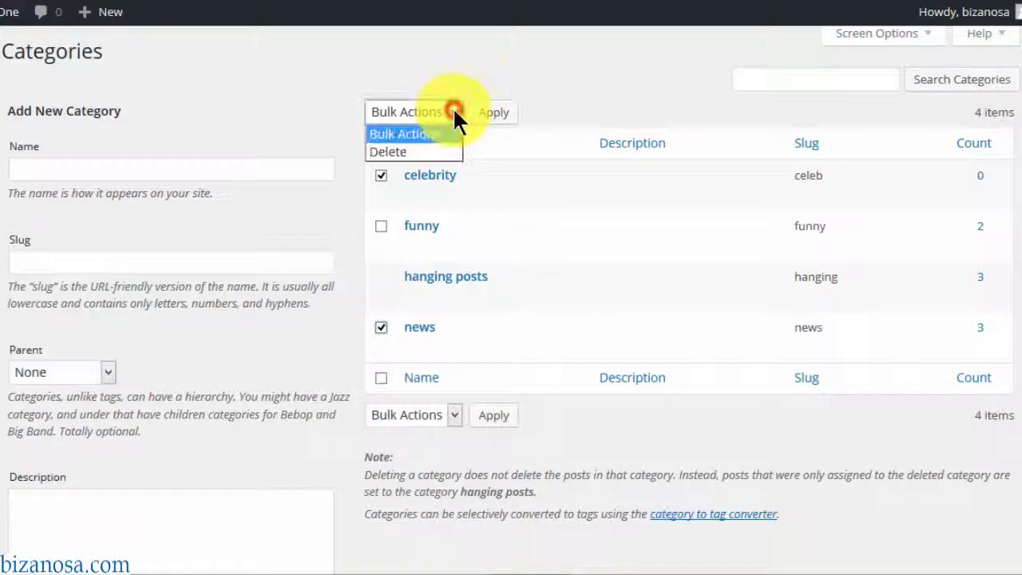
click(420, 152)
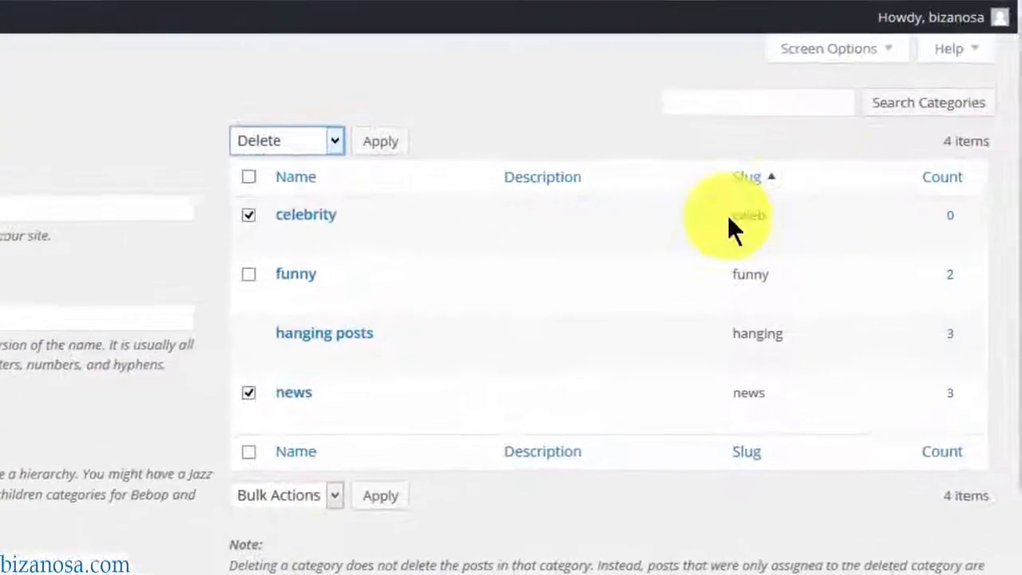
Search the categories for "funny"
click(679, 115)
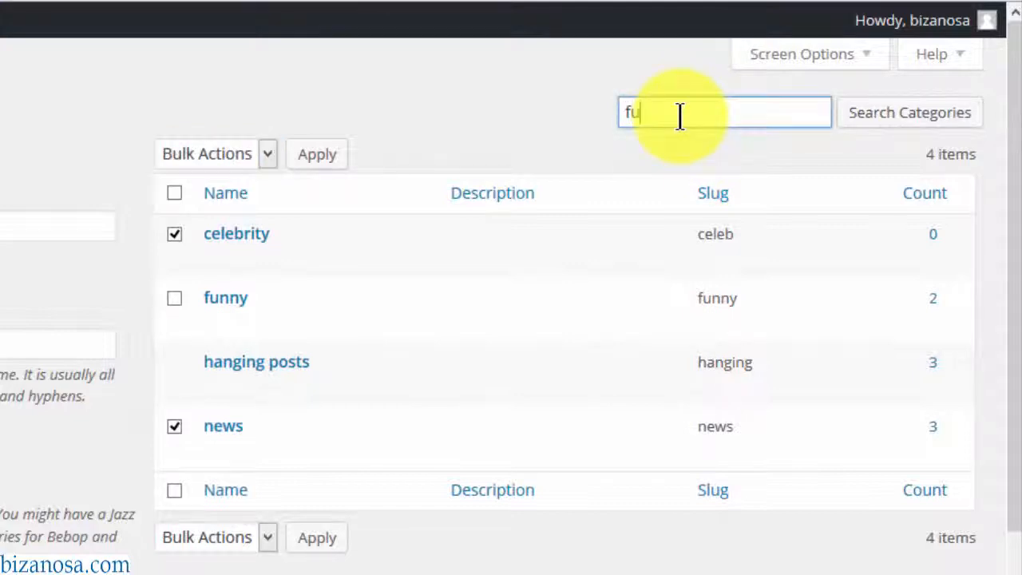
click(876, 125)
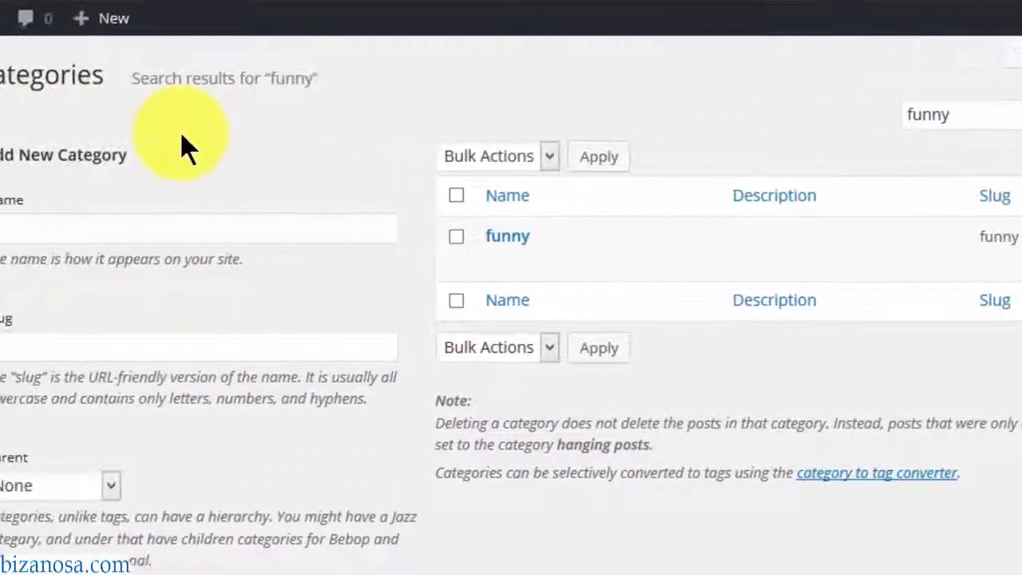
Open the site's Tags page and examine the name, slug and description fields for adding a new tag
click(51, 255)
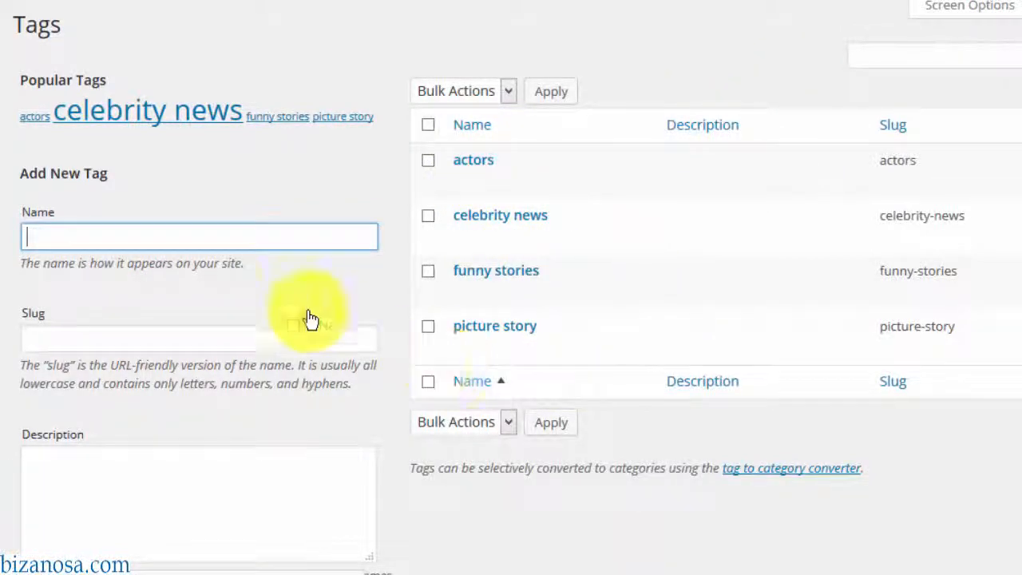
click(159, 229)
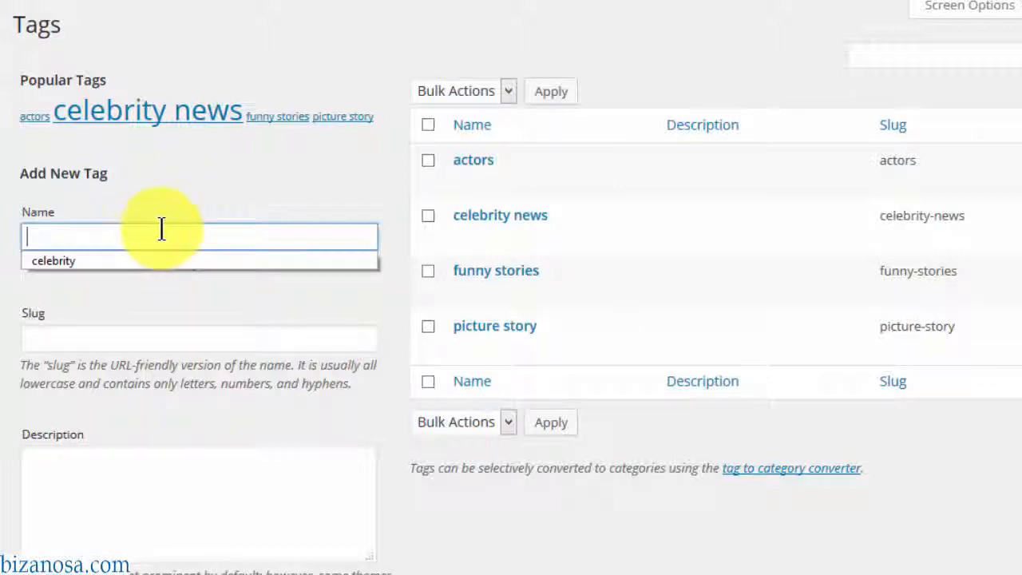
click(64, 338)
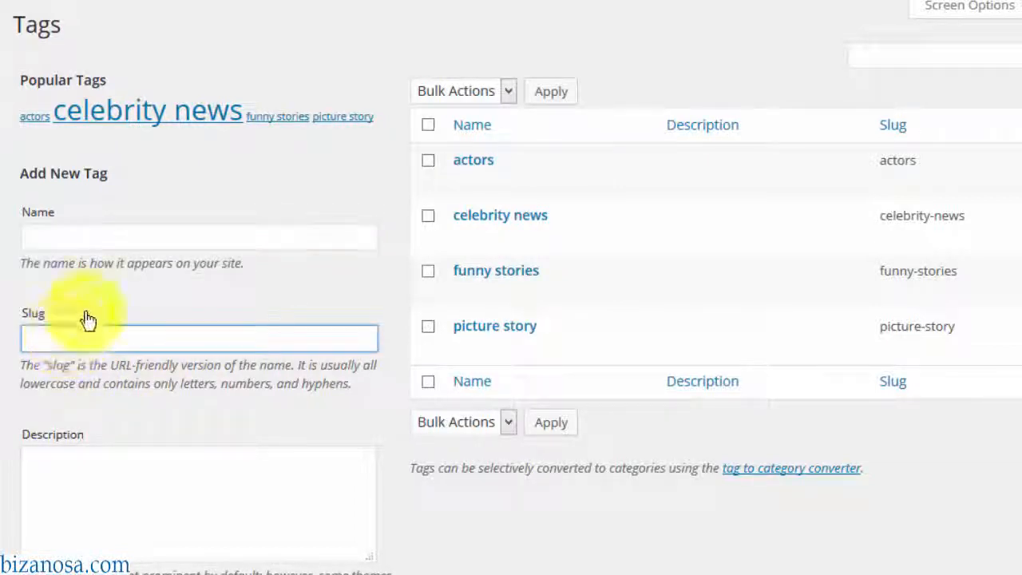
click(141, 484)
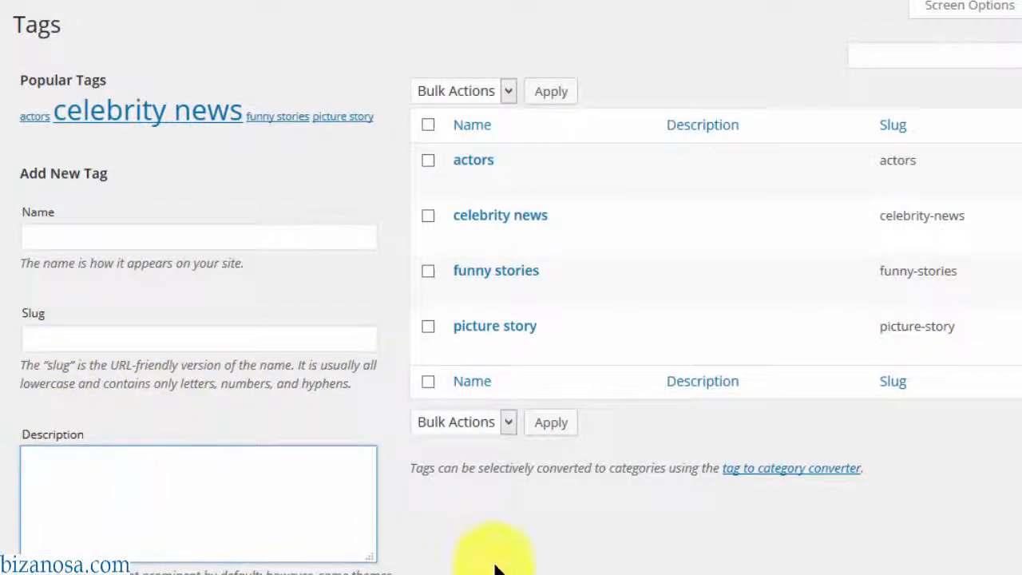
scroll(511, 320, down, 3)
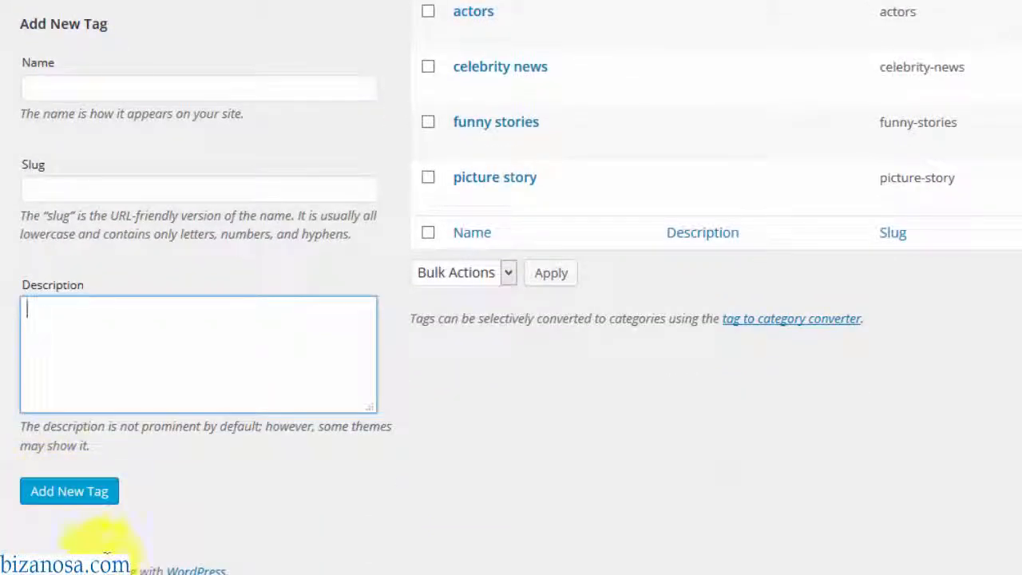
scroll(440, 178, up, 3)
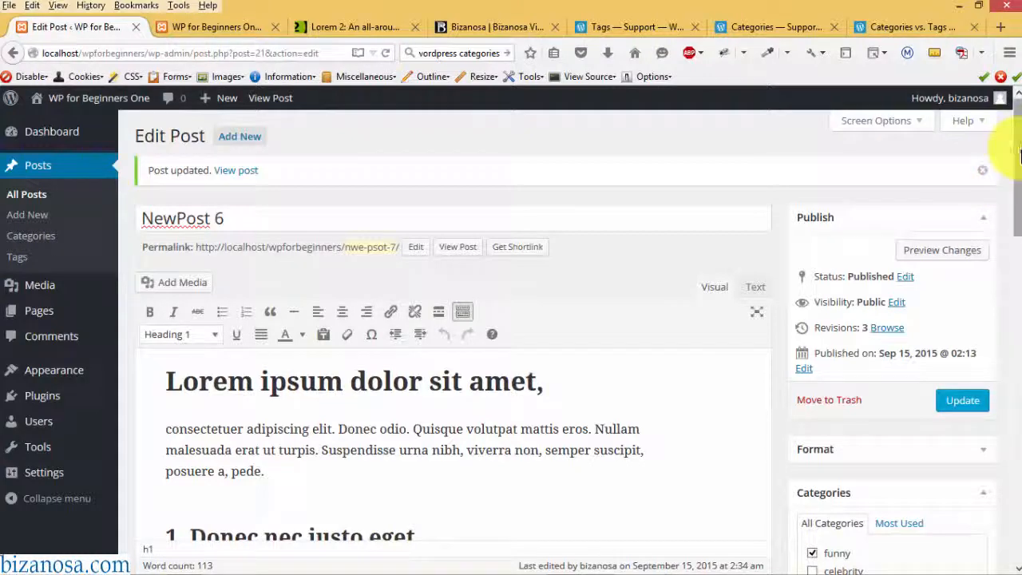
drag(1021, 155, 1020, 128)
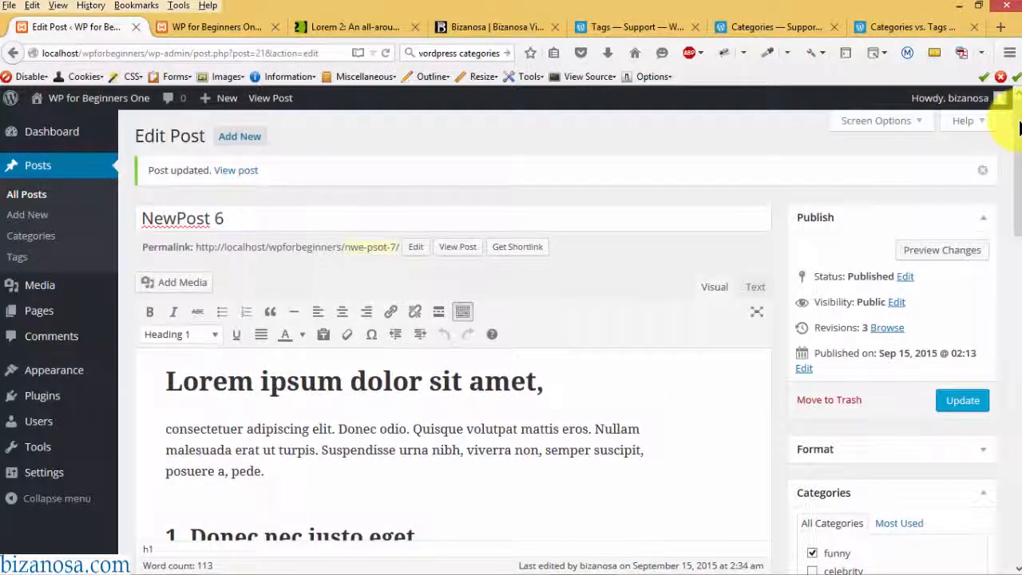